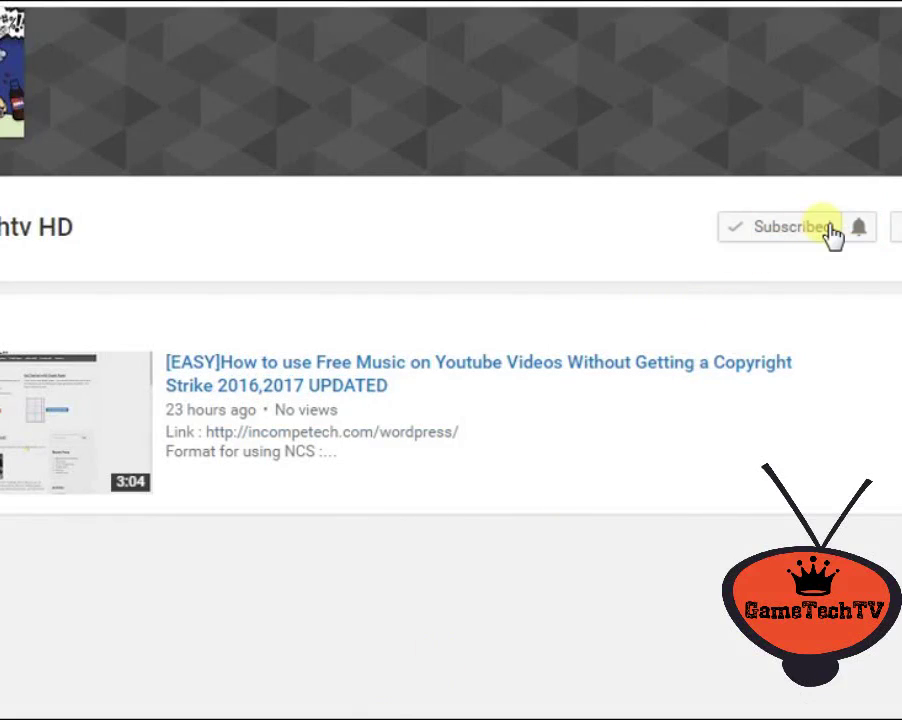
# - Set the subscribed channel's bell to 'Send me all notifications for this channel' and save it
pyautogui.click(858, 230)
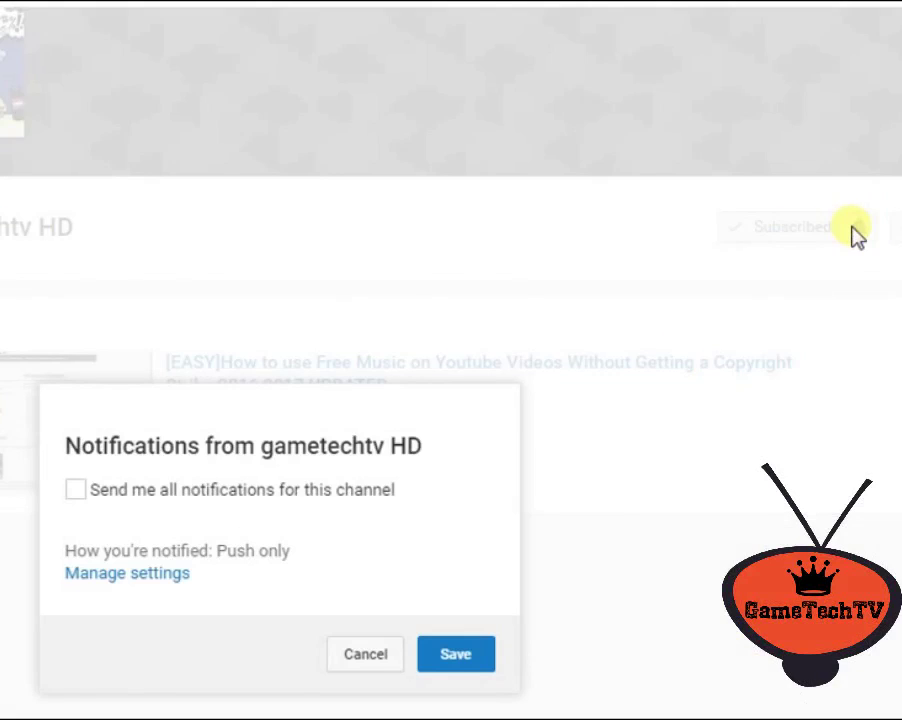
pyautogui.click(75, 490)
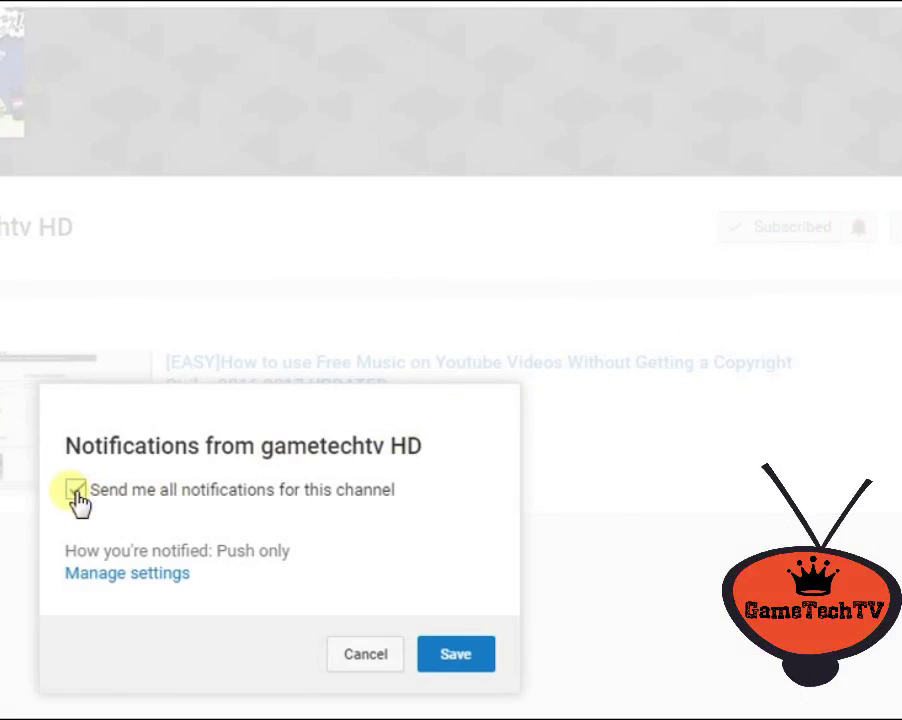
pyautogui.click(450, 660)
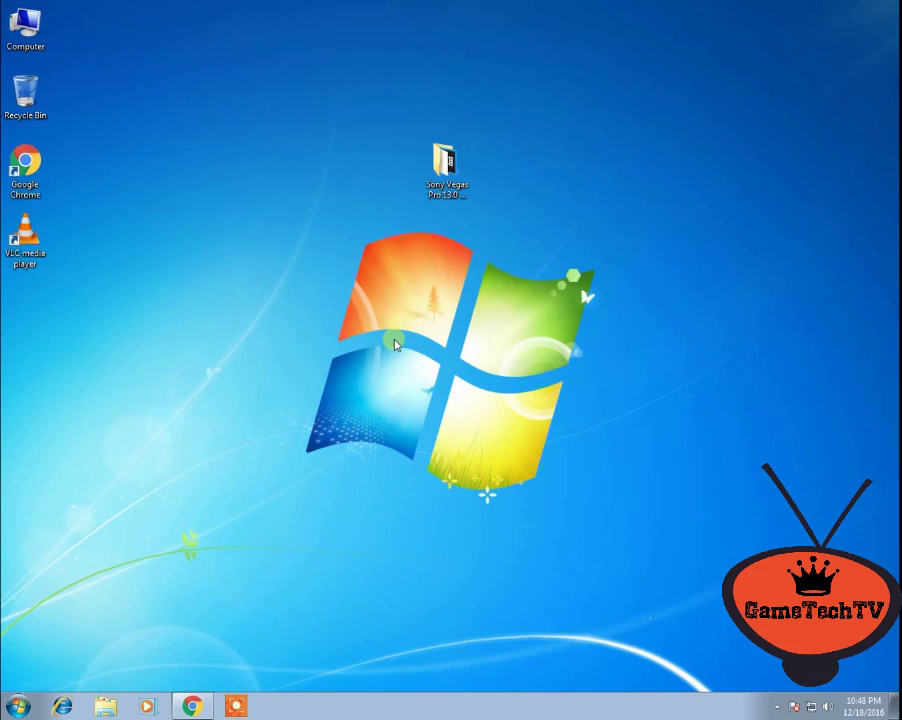
pyautogui.press('super')
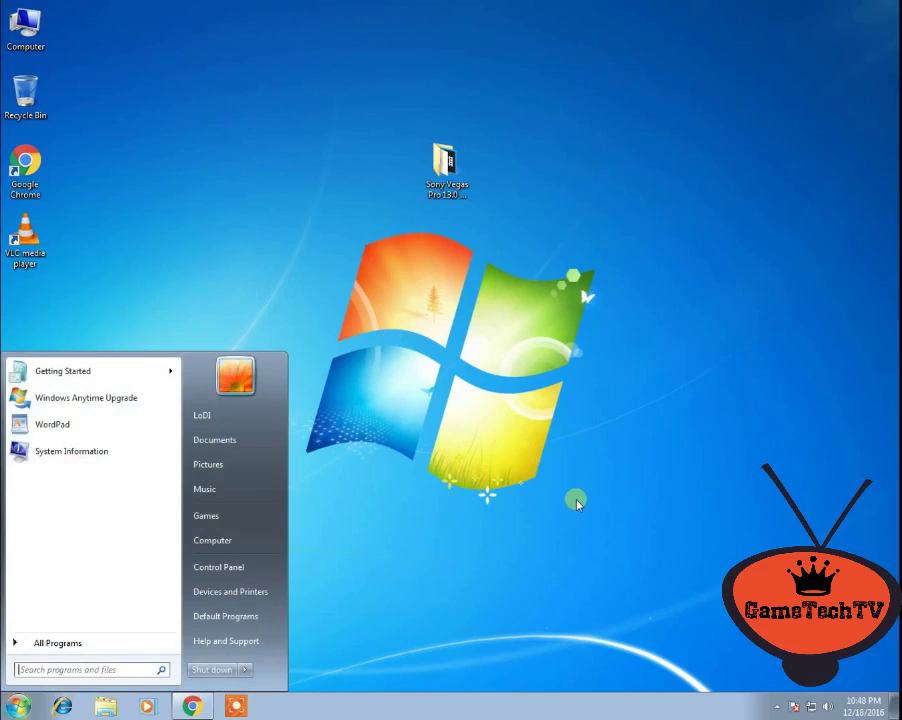
pyautogui.write('system')
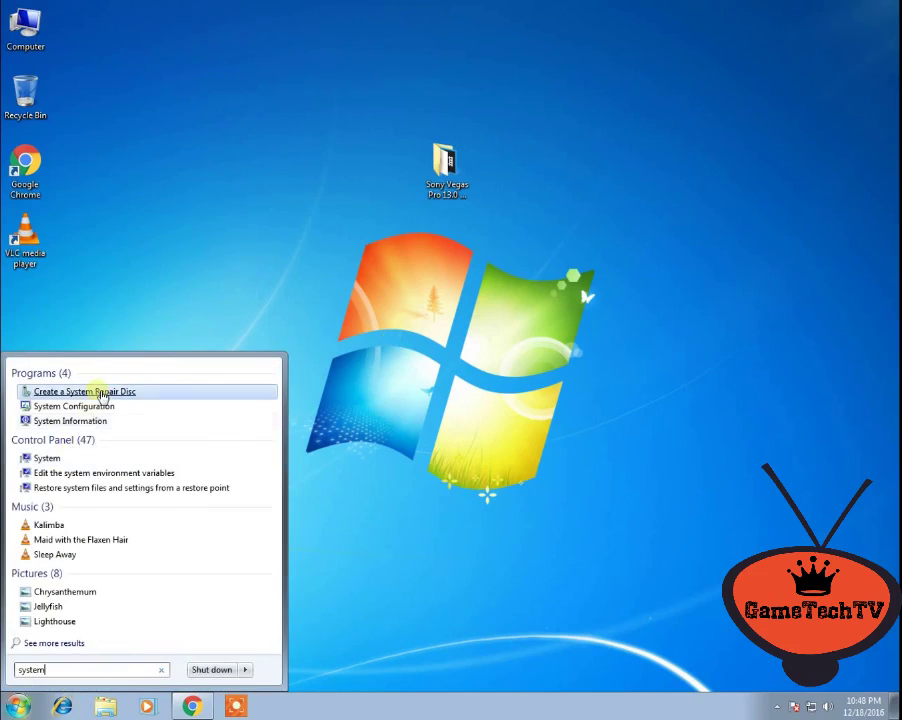
pyautogui.click(75, 421)
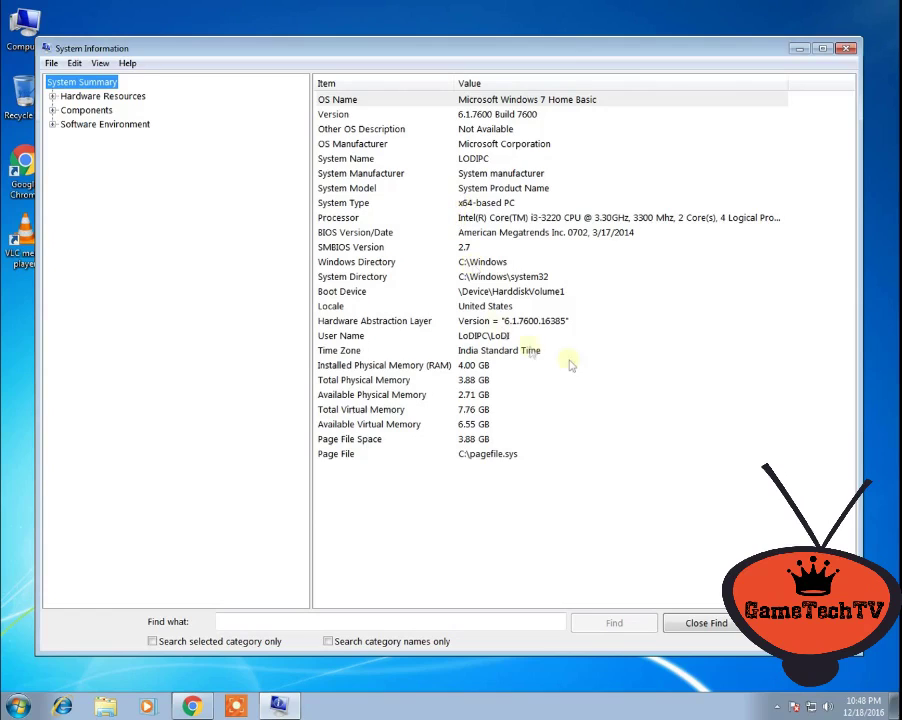
pyautogui.click(846, 48)
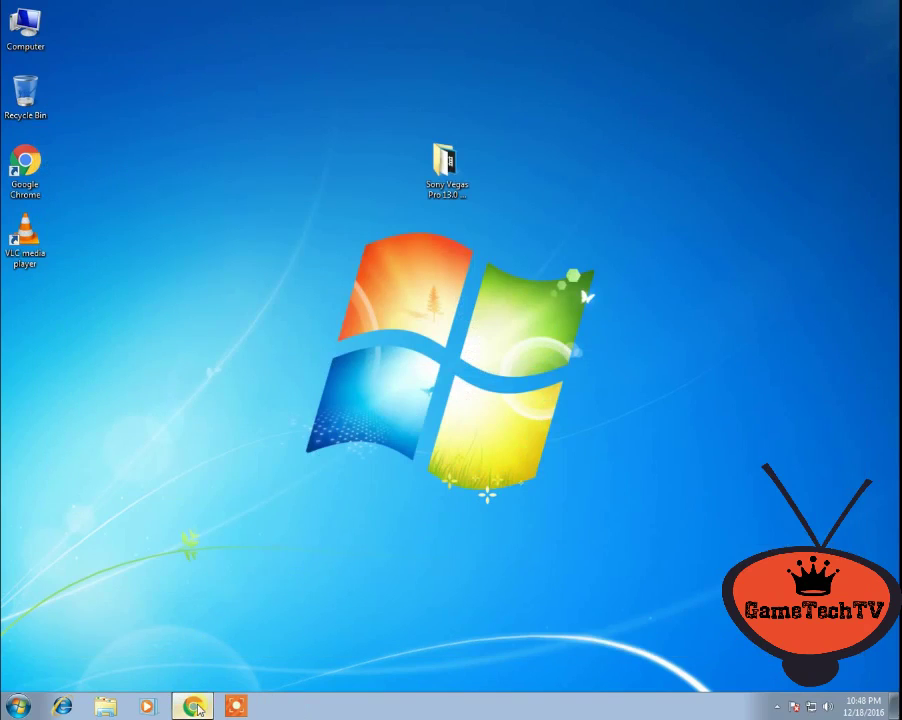
pyautogui.click(192, 706)
pyautogui.click(728, 197)
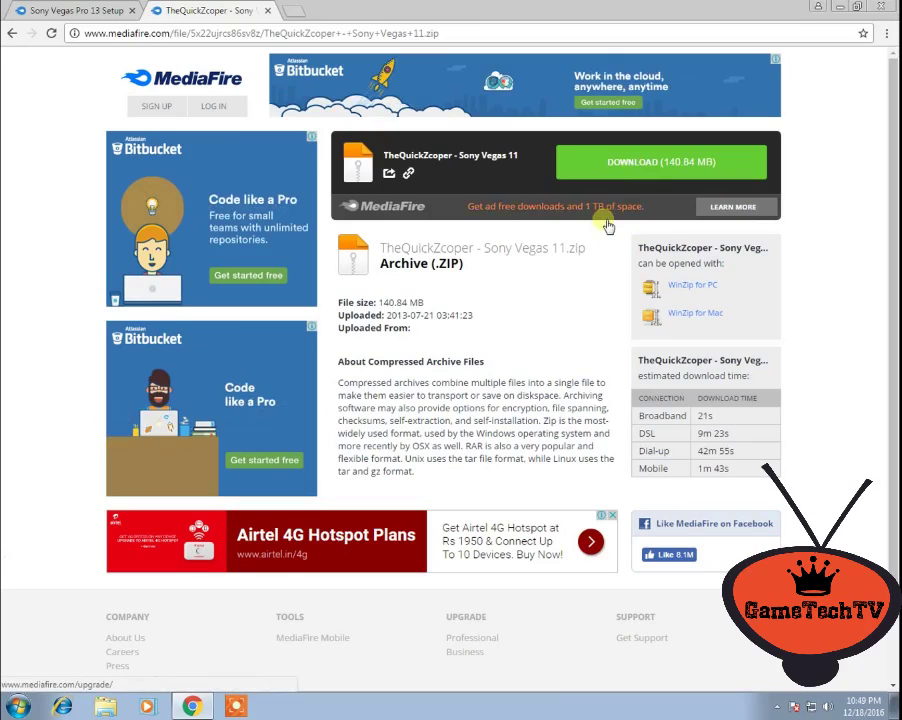
pyautogui.click(48, 14)
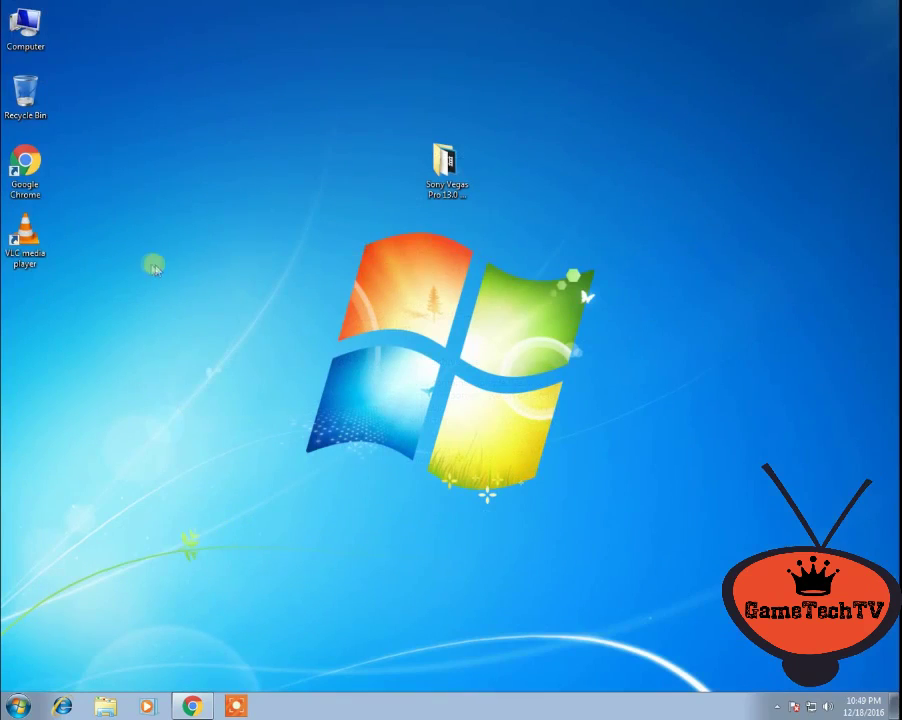
pyautogui.click(447, 172)
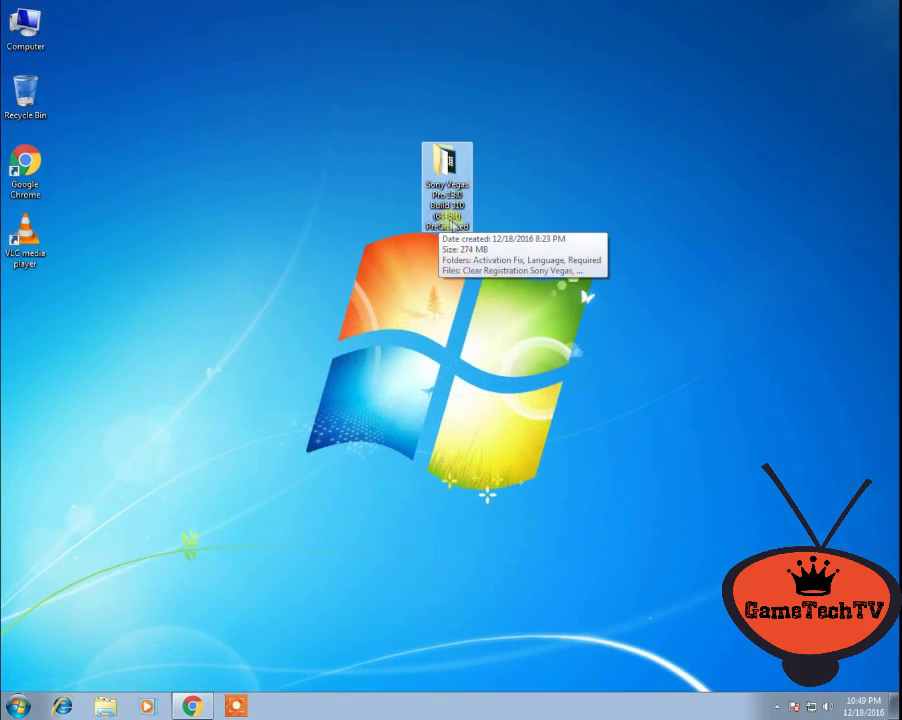
# - Open the Sony Vegas Pro 13.0 folder and merge Clear Registration Sony Vegas.reg into the registry
pyautogui.doubleClick(447, 172)
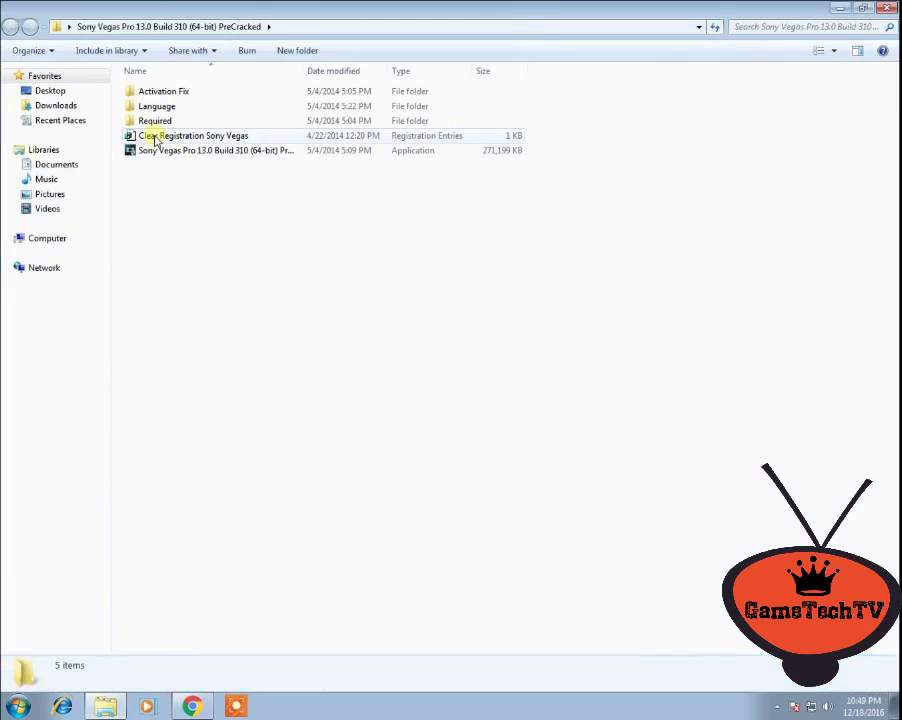
pyautogui.doubleClick(156, 140)
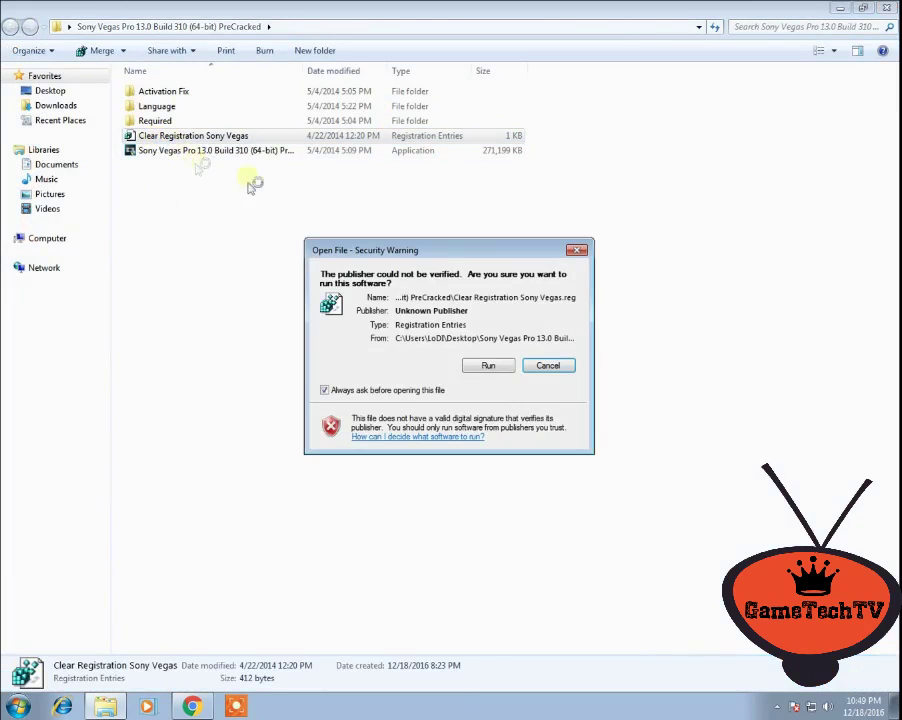
pyautogui.click(489, 365)
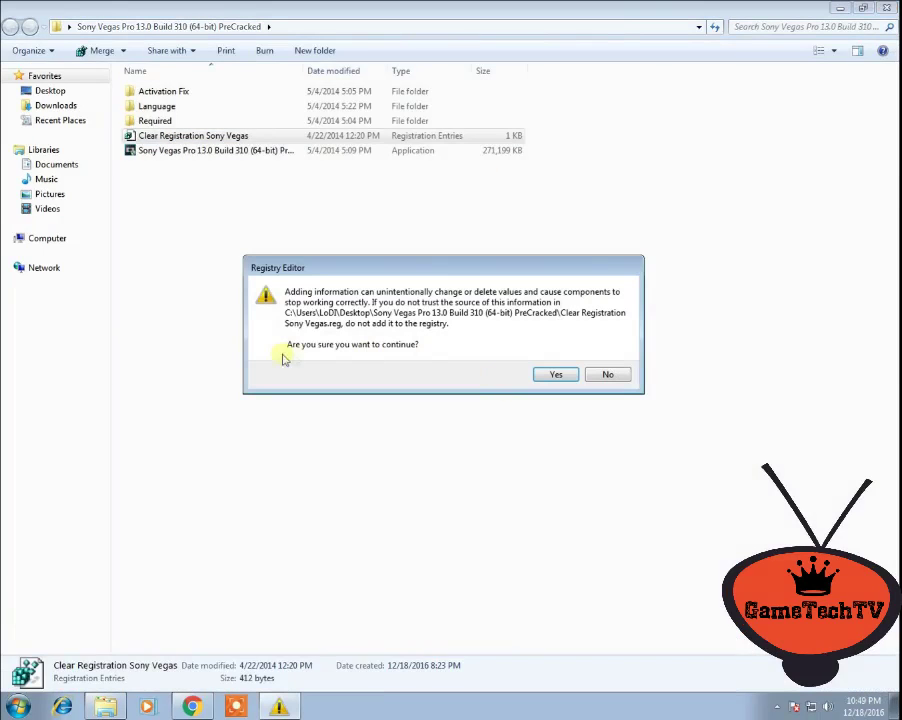
pyautogui.click(542, 376)
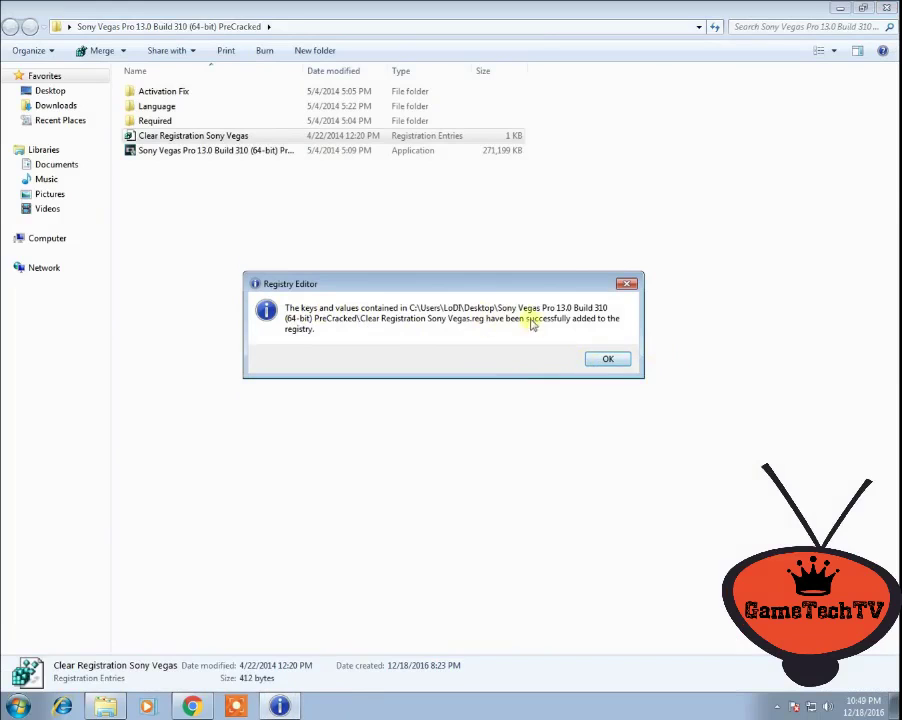
pyautogui.click(612, 358)
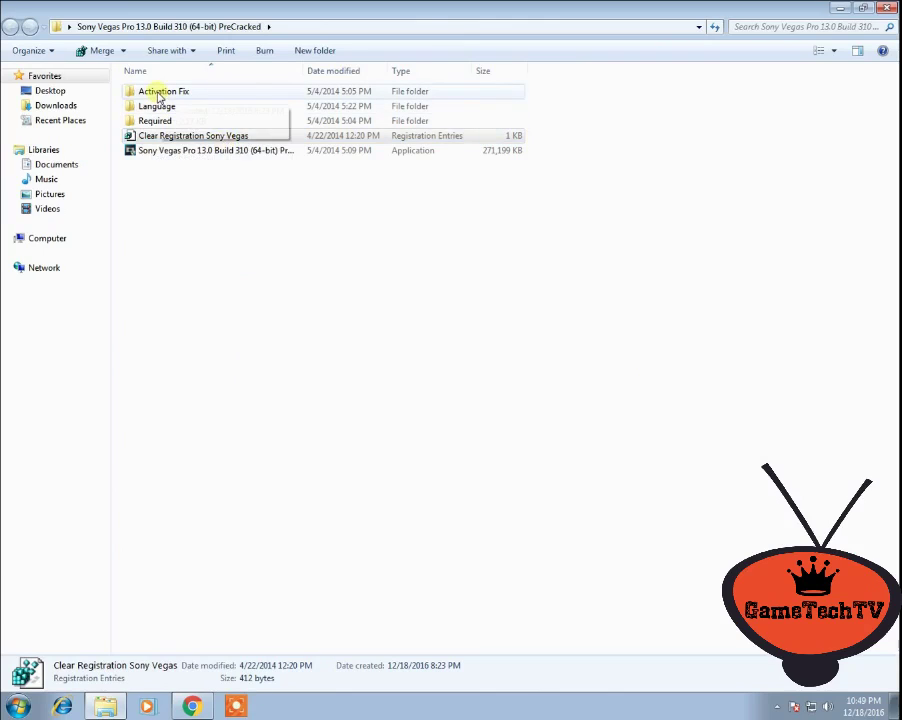
# - Merge Activation Fix.reg into the registry, then return to the PreCracked Build 310 folder
pyautogui.doubleClick(158, 95)
pyautogui.doubleClick(141, 95)
pyautogui.click(482, 307)
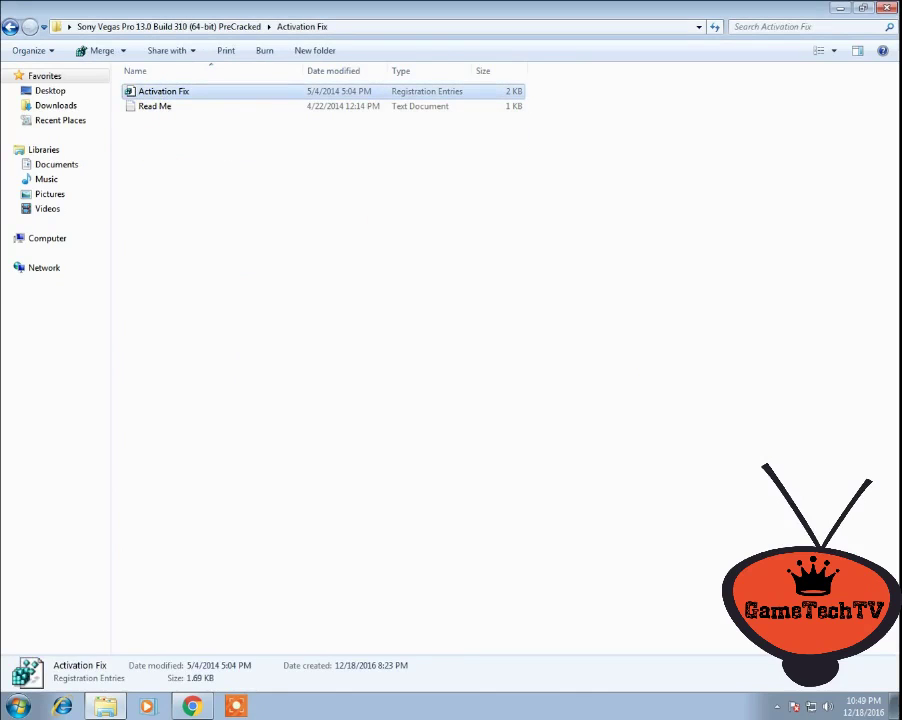
pyautogui.click(503, 382)
pyautogui.click(565, 372)
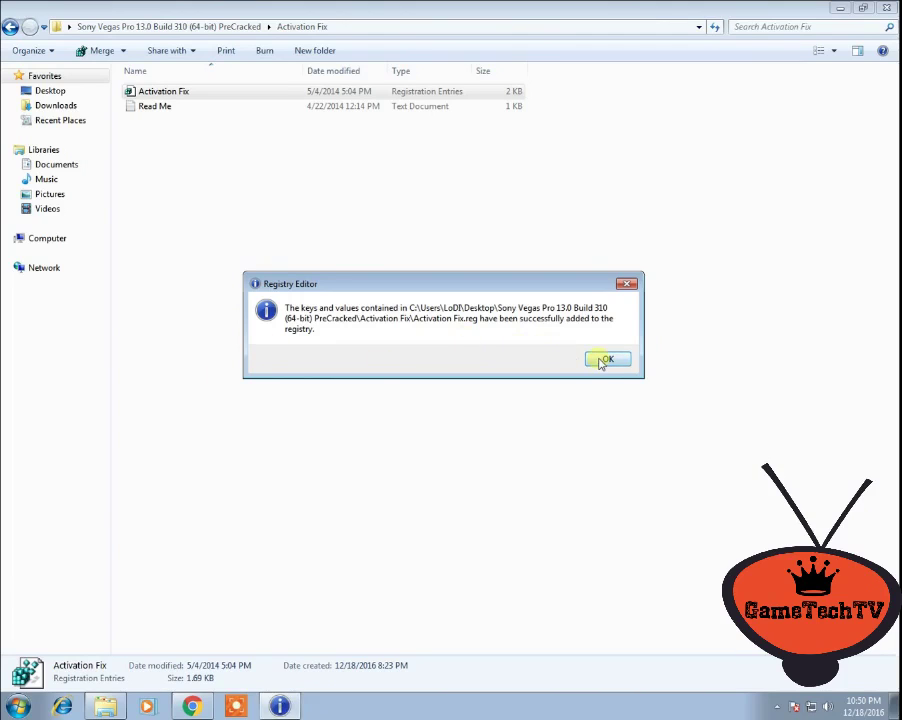
pyautogui.click(605, 360)
pyautogui.click(10, 27)
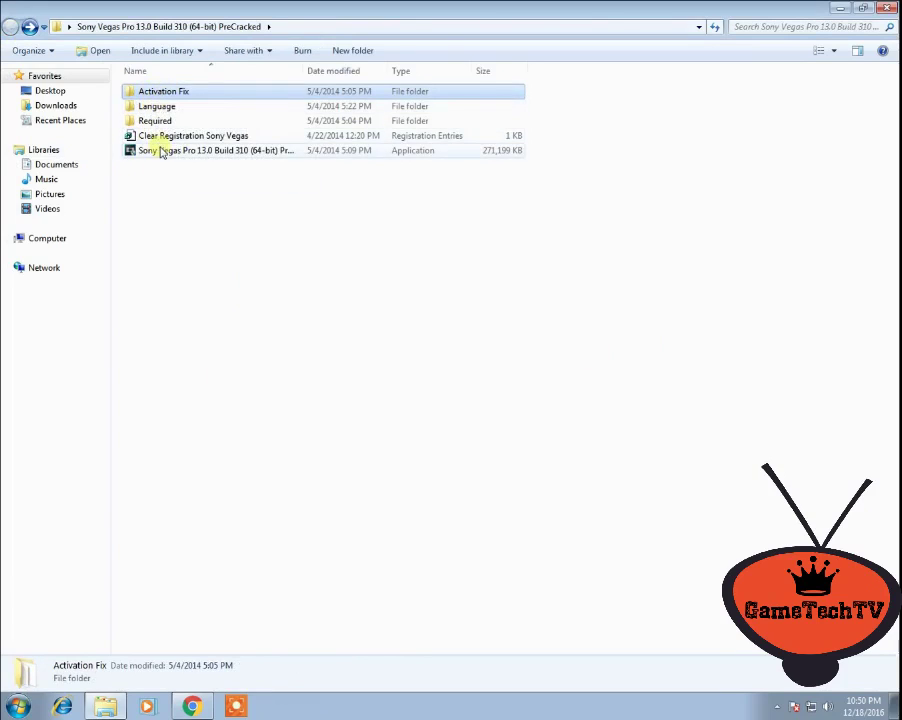
pyautogui.click(177, 235)
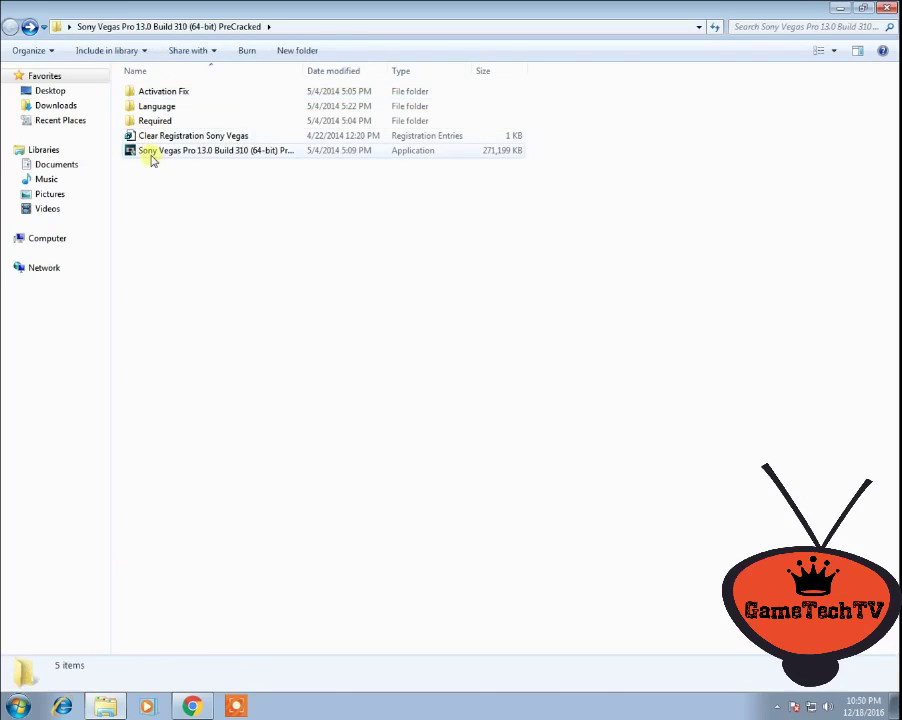
# - Run the Vegas Pro 13.0 installer in English and finish with Launch Vegas Pro checked
pyautogui.doubleClick(158, 155)
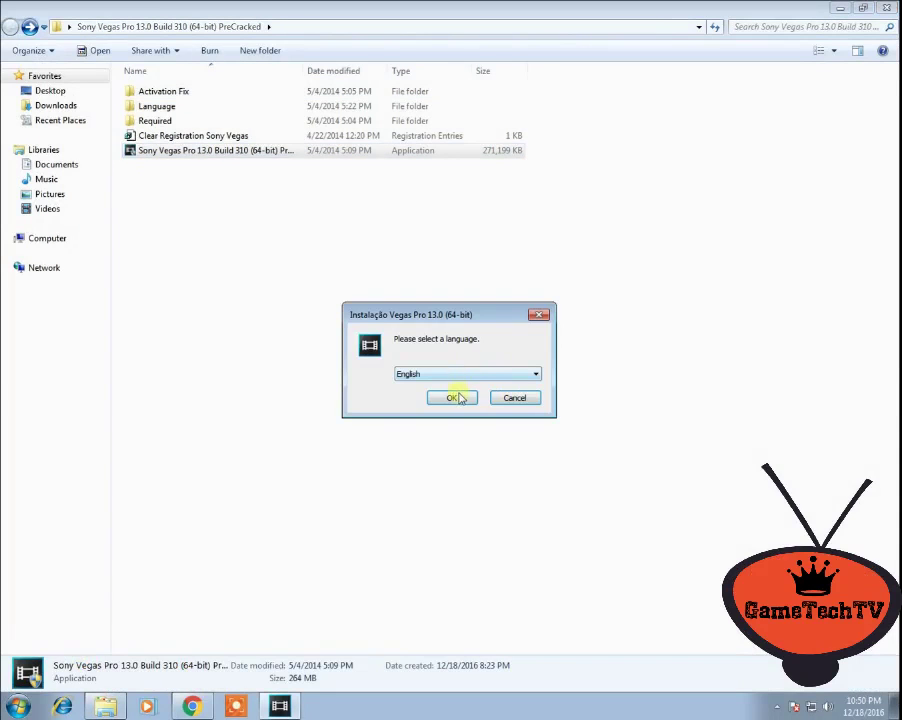
pyautogui.click(453, 398)
pyautogui.click(524, 479)
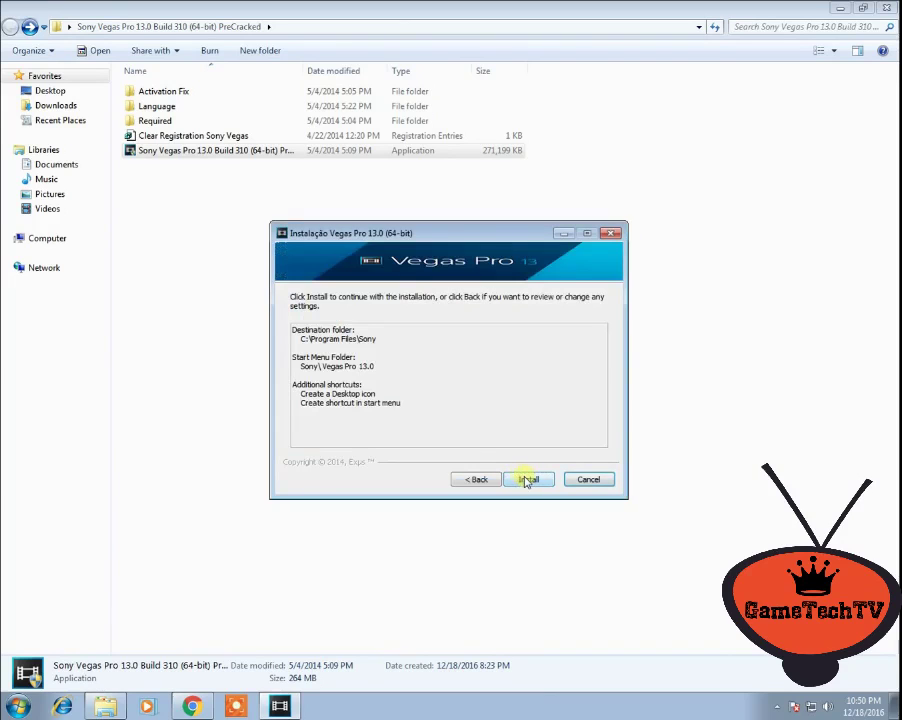
pyautogui.click(537, 479)
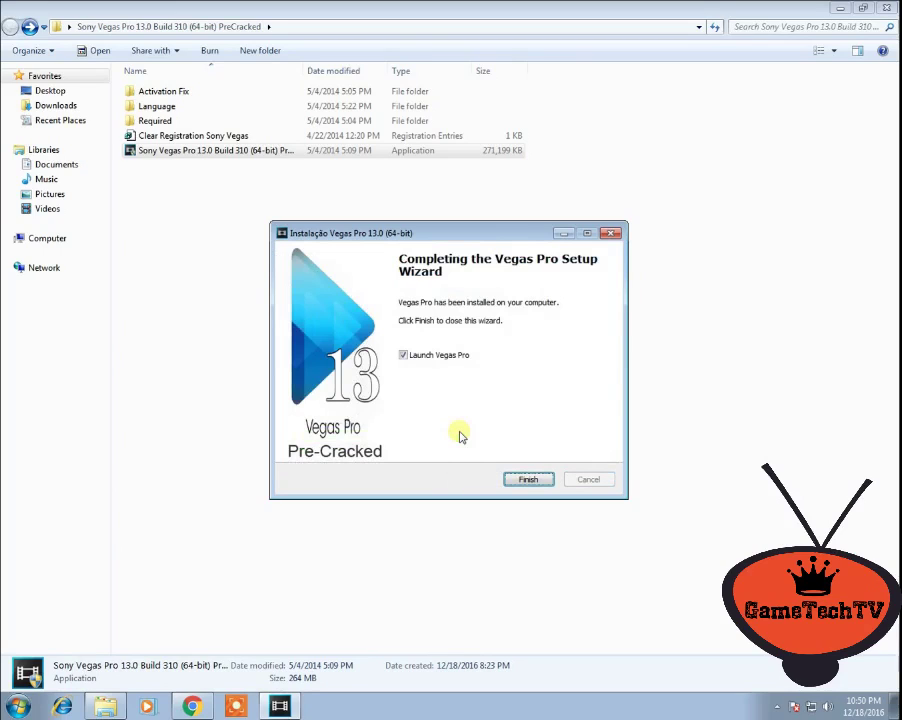
pyautogui.click(527, 480)
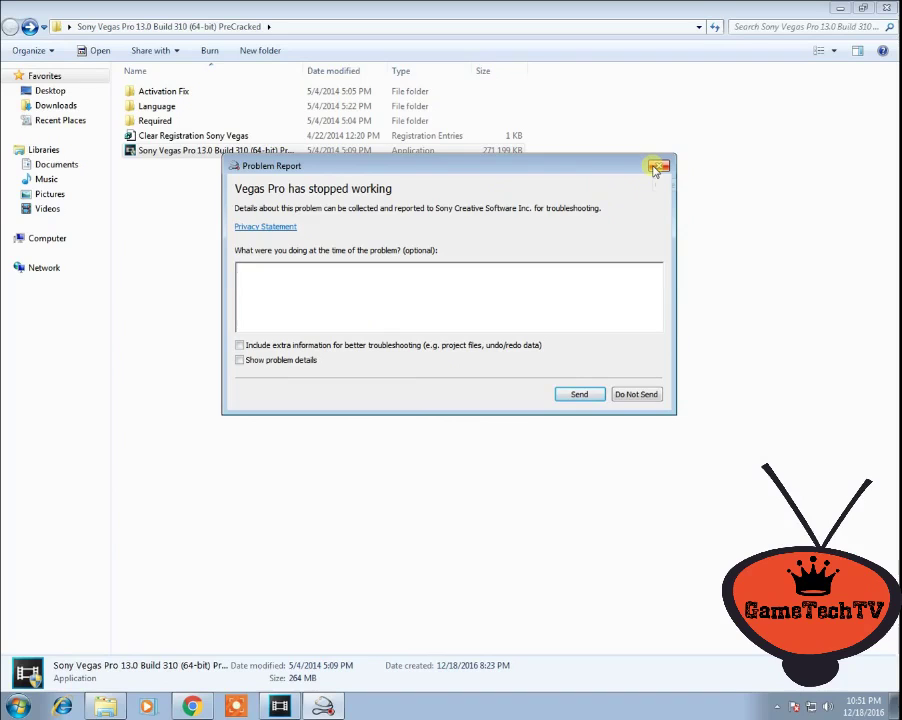
# - Close the crash report, browse to C:\Program Files\Sony\Vegas Pro 13.0 and select ErrorReportClient
pyautogui.click(657, 167)
pyautogui.click(50, 237)
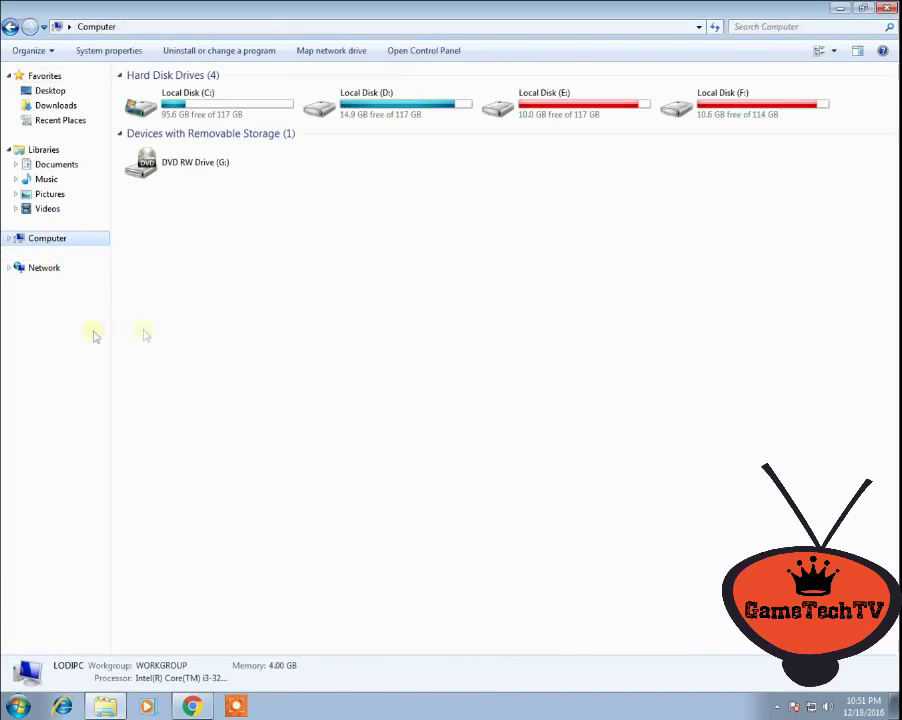
pyautogui.doubleClick(165, 111)
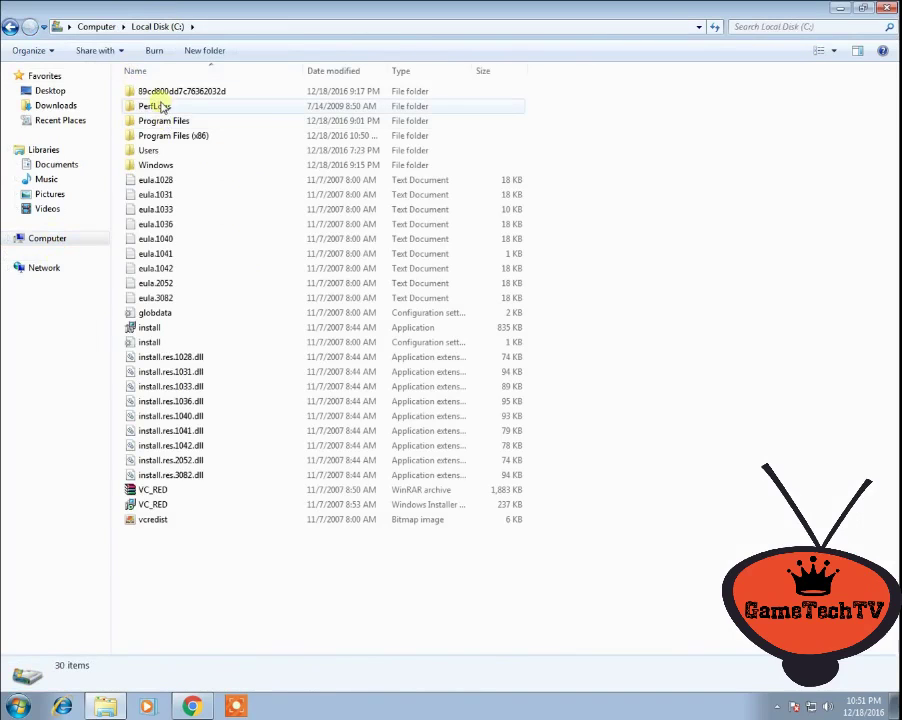
pyautogui.doubleClick(174, 121)
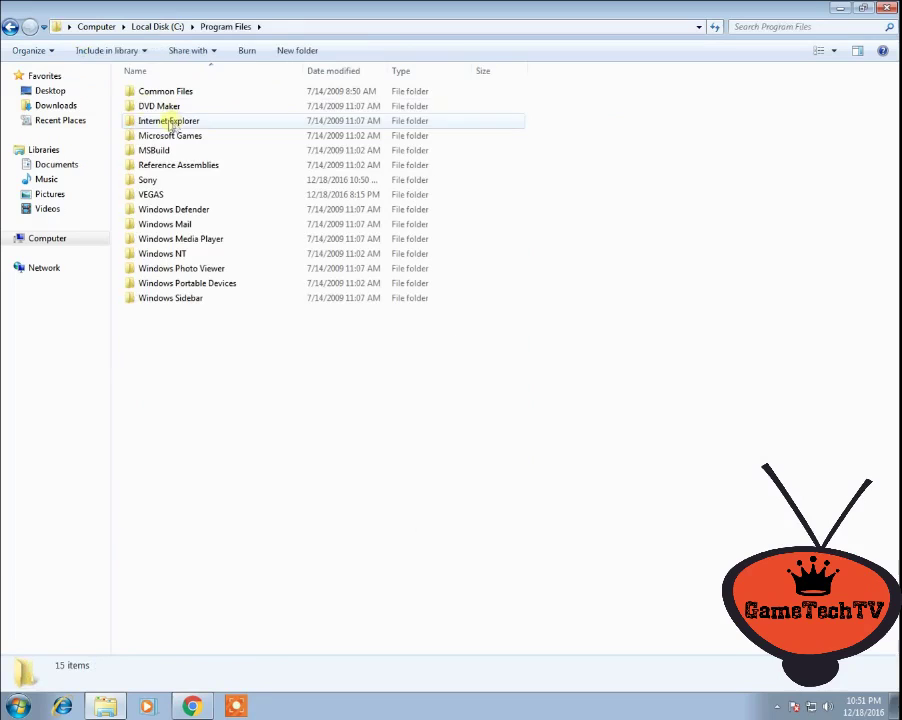
pyautogui.doubleClick(146, 182)
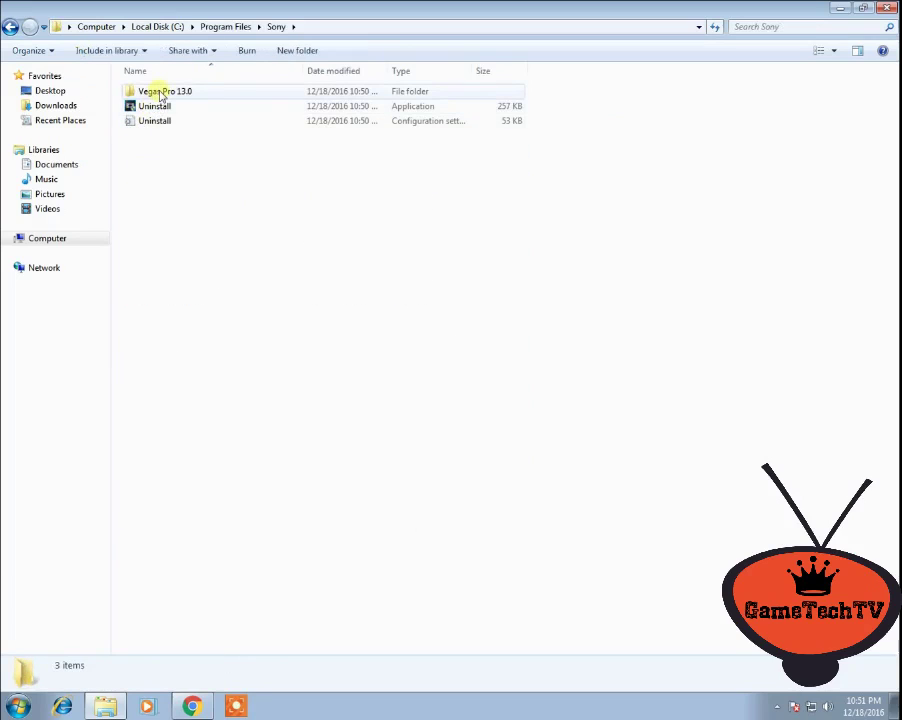
pyautogui.doubleClick(160, 92)
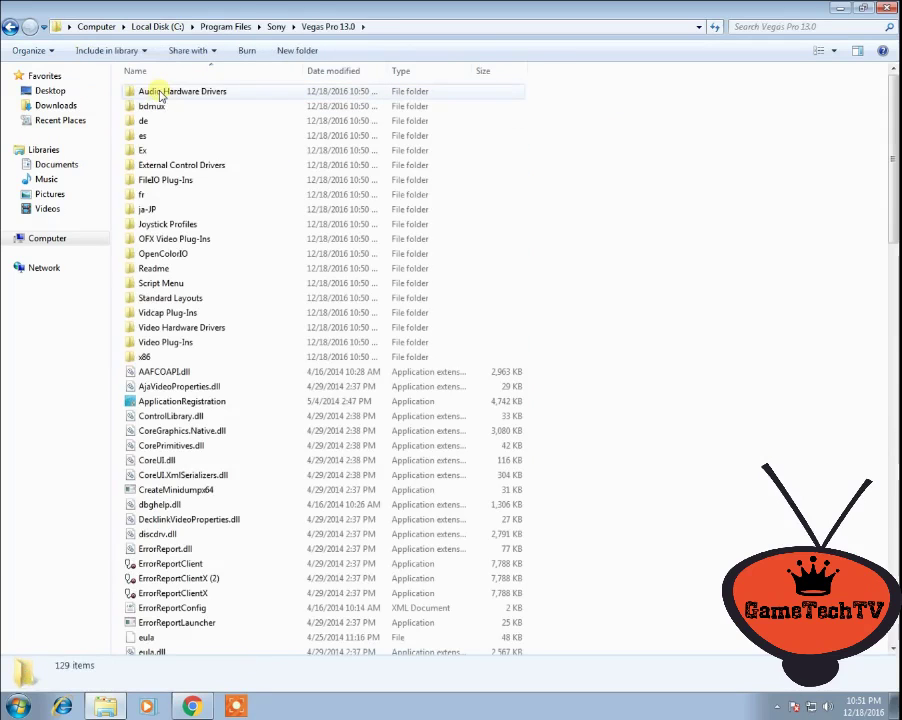
pyautogui.click(186, 343)
pyautogui.scroll(-5, 186, 350)
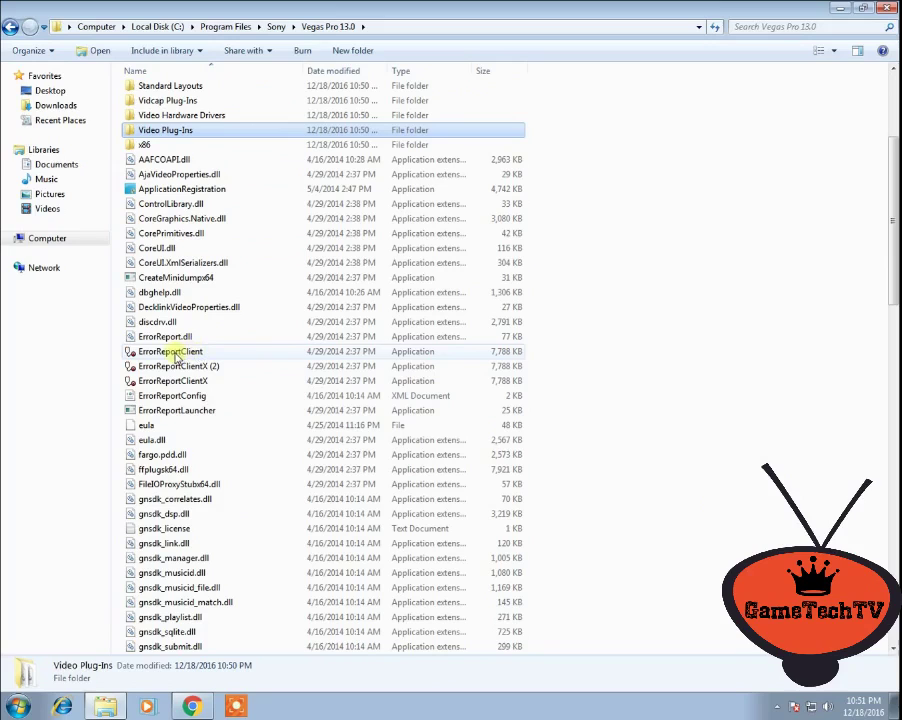
pyautogui.click(170, 353)
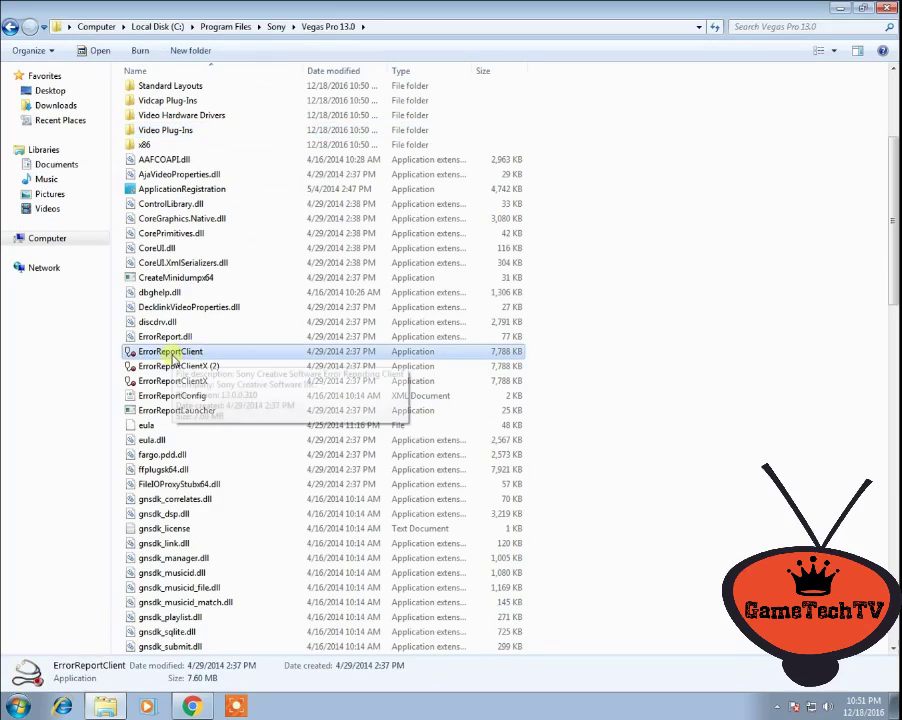
# - Rename ErrorReportClient to ErrorReportClientS
pyautogui.rightClick(170, 356)
pyautogui.click(228, 607)
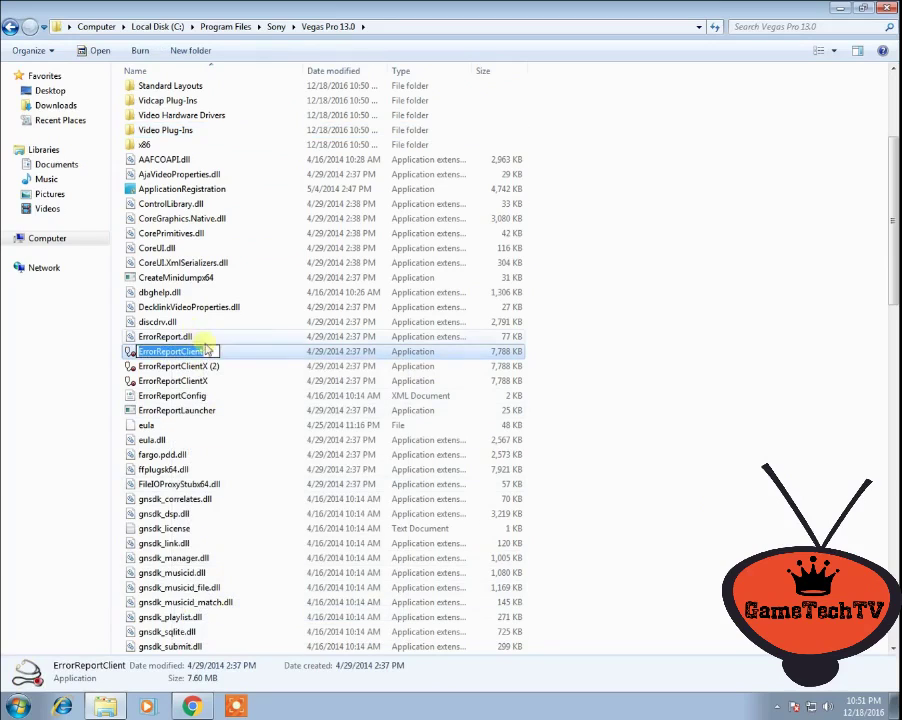
pyautogui.click(213, 352)
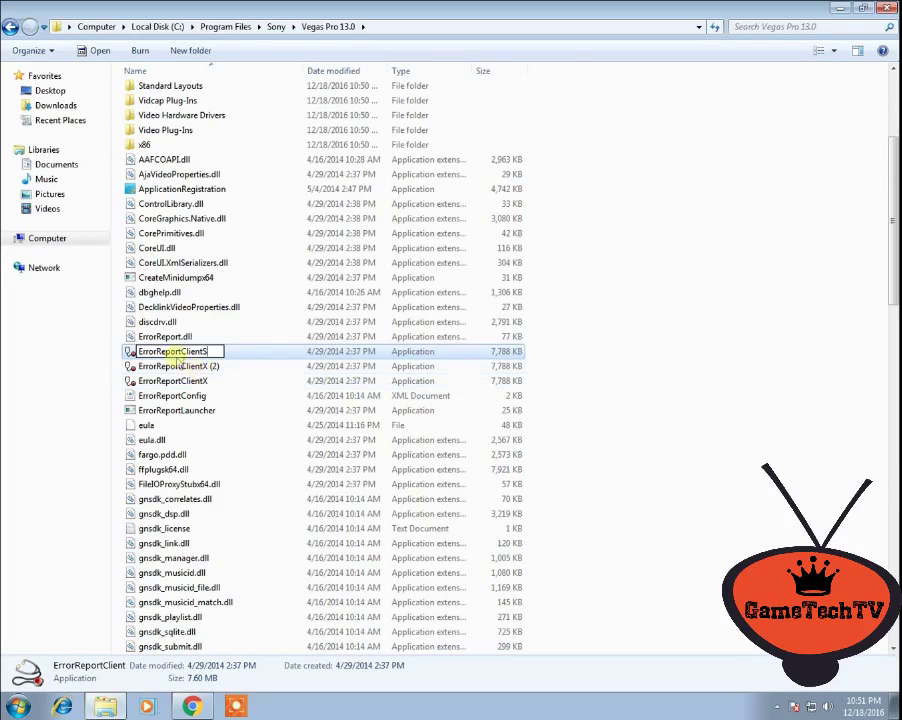
pyautogui.click(110, 390)
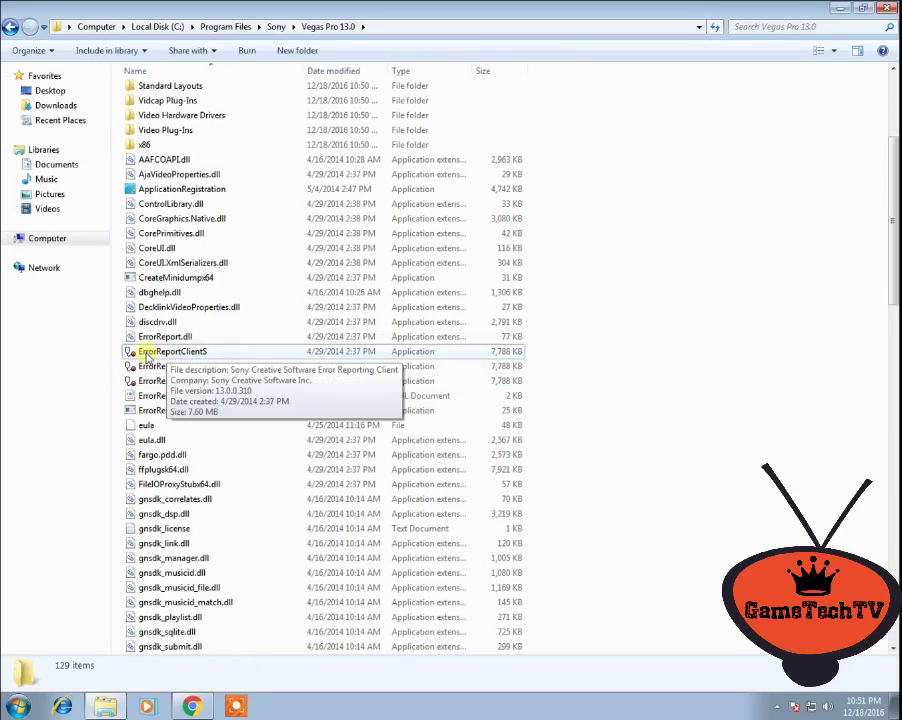
# - Show the desktop and open Vegas Pro 13 from its desktop shortcut
pyautogui.press('super+d')
pyautogui.rightClick(25, 378)
pyautogui.click(40, 383)
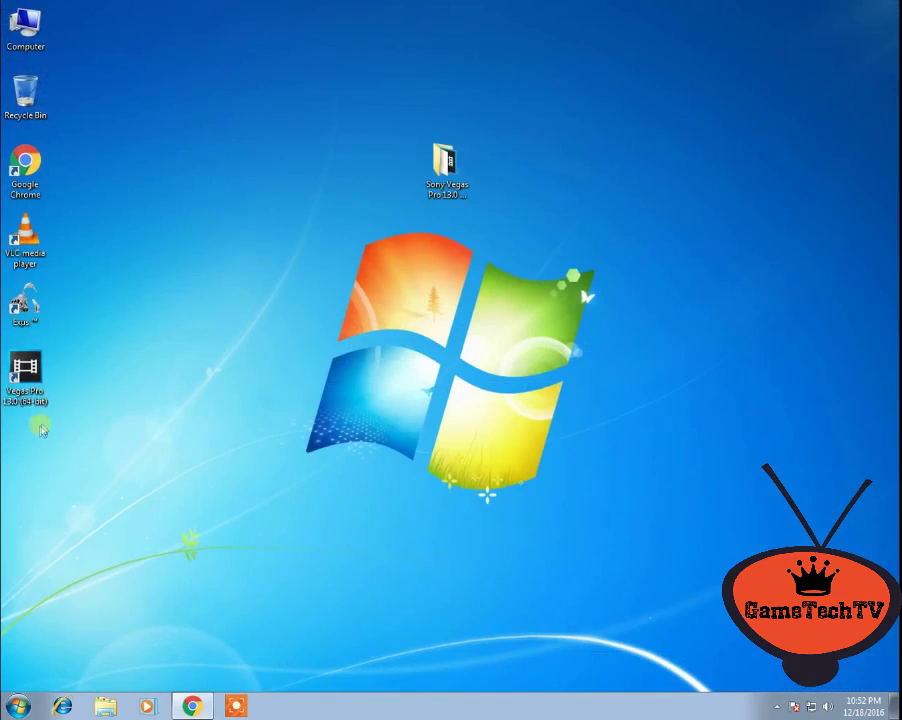
# - Bring back Chrome showing the MediaFire Sony Vegas Pro 13 Setup.zip download page
pyautogui.click(190, 707)
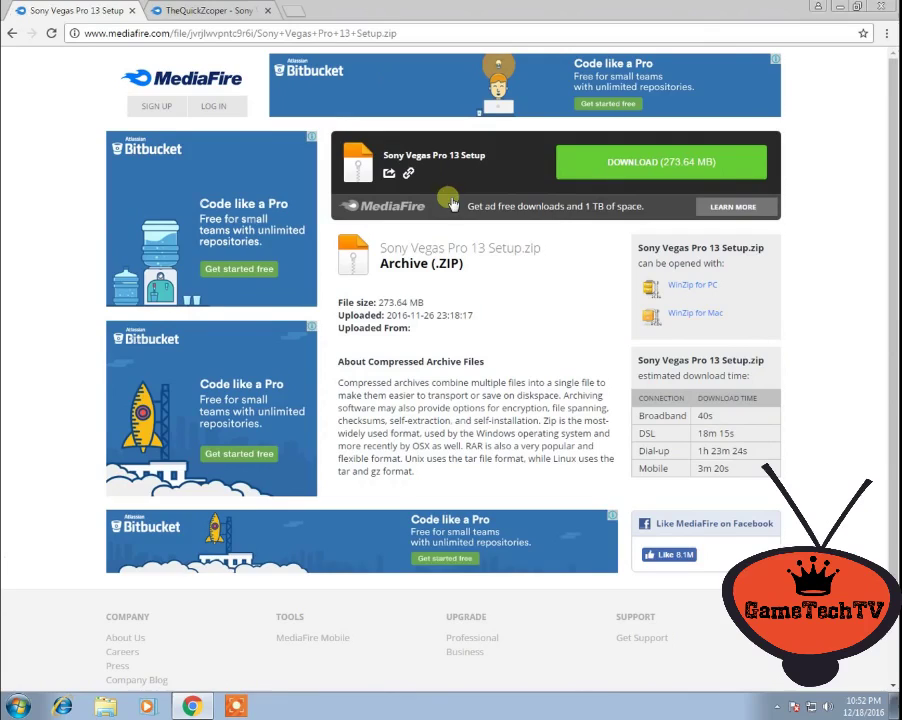
pyautogui.click(228, 11)
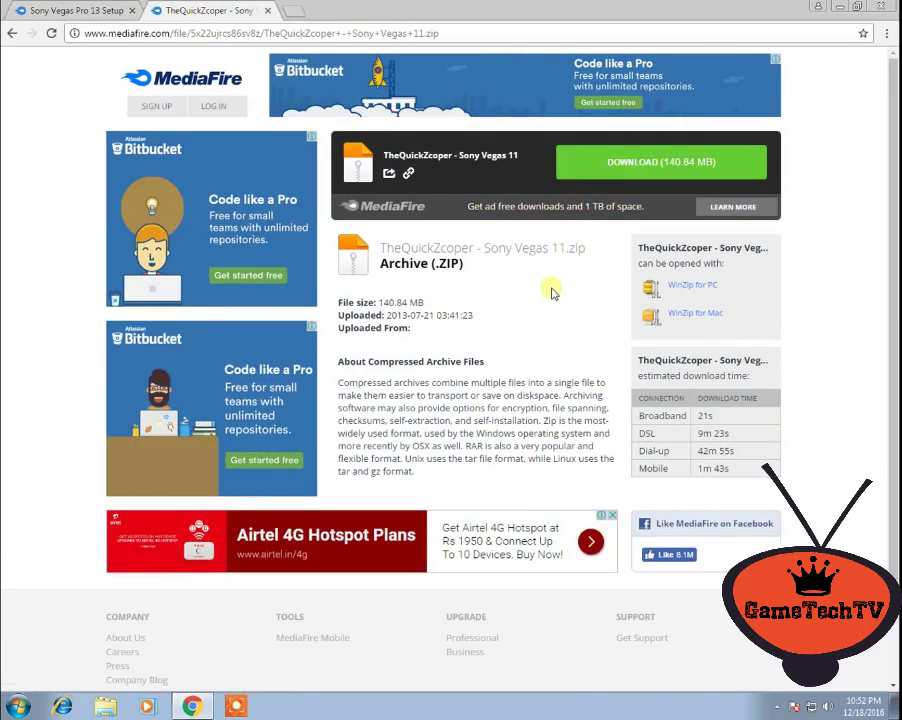
pyautogui.press('super+d')
# - Delete the selected Exus shortcut and confirm the Delete Shortcut prompt
pyautogui.press('Delete')
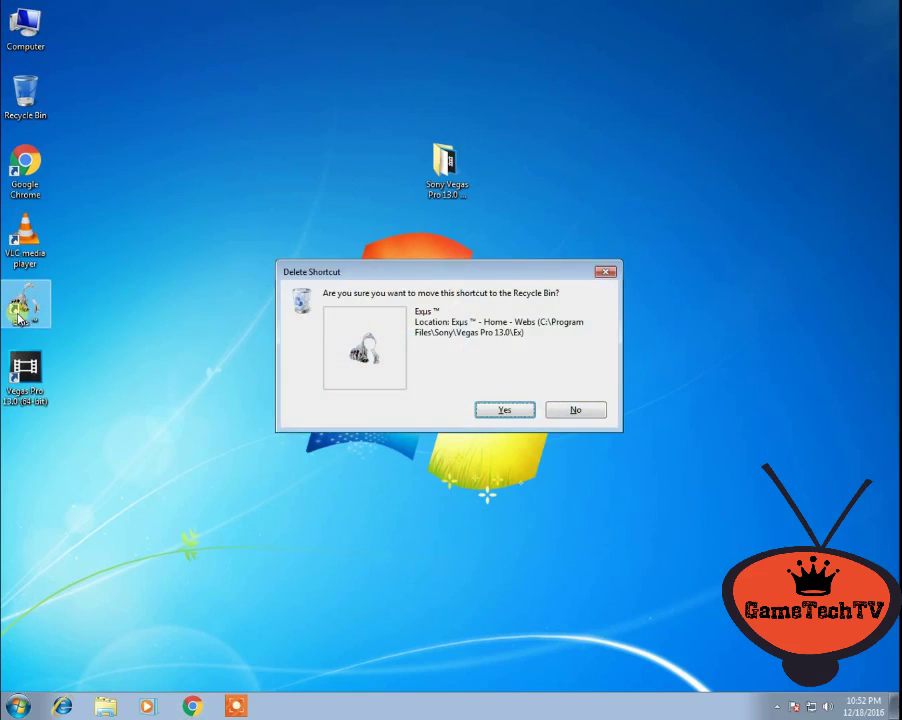
pyautogui.press('Return')
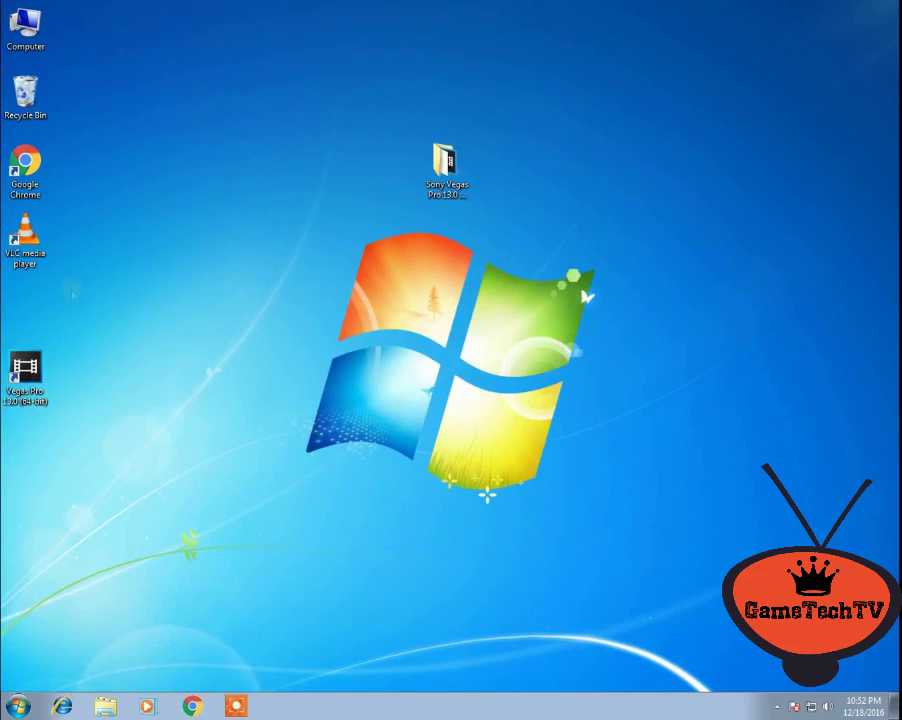